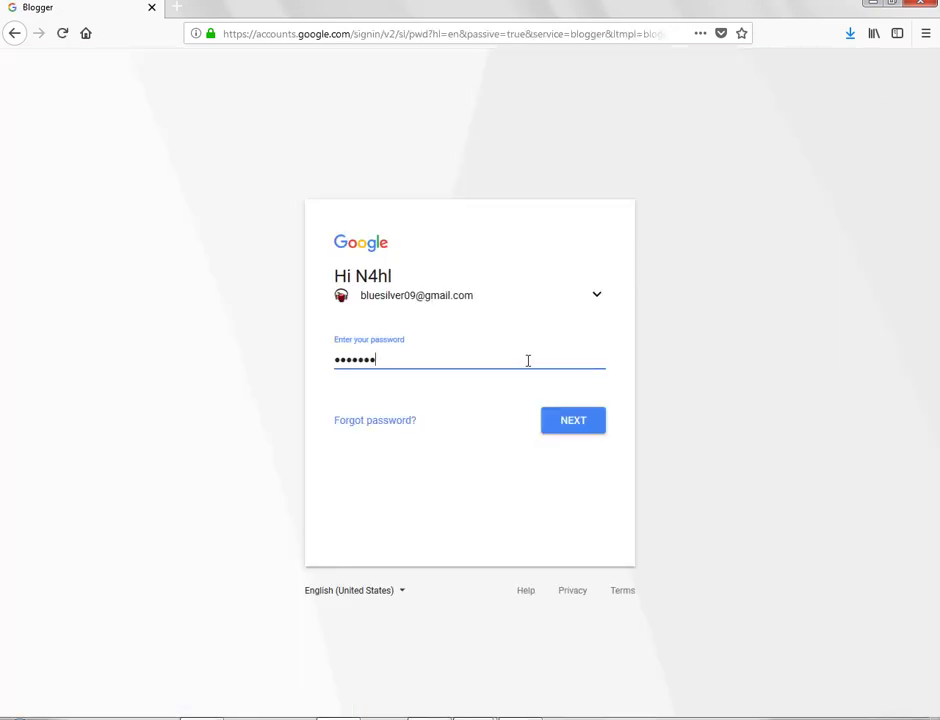
# Step: Submit the account password and decline Firefox's 'Jangan Simpan' save-password offer
pyautogui.press('Return')
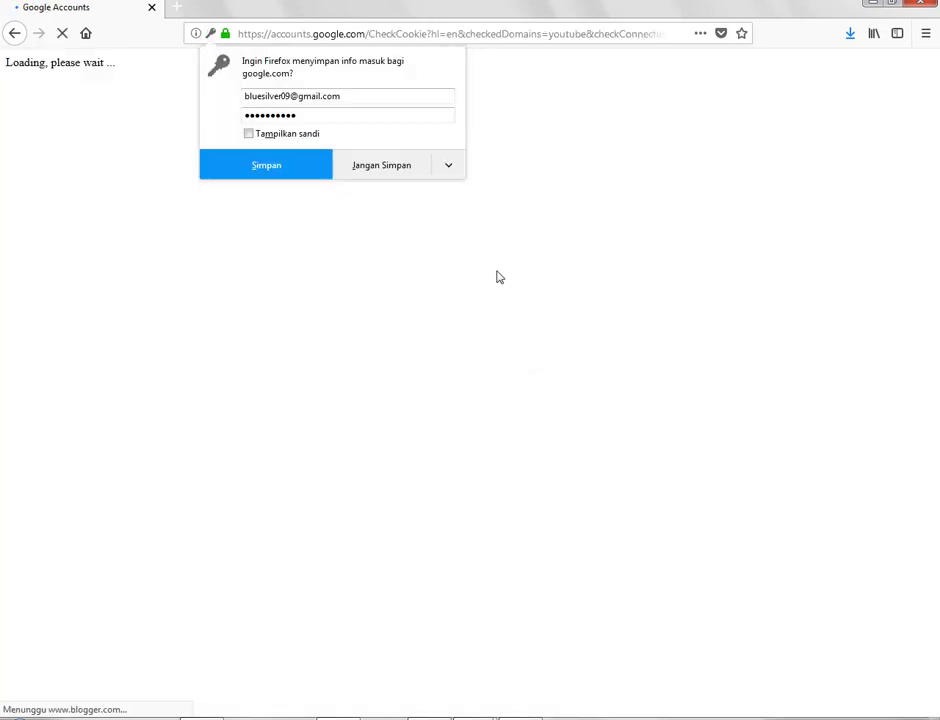
pyautogui.click(399, 164)
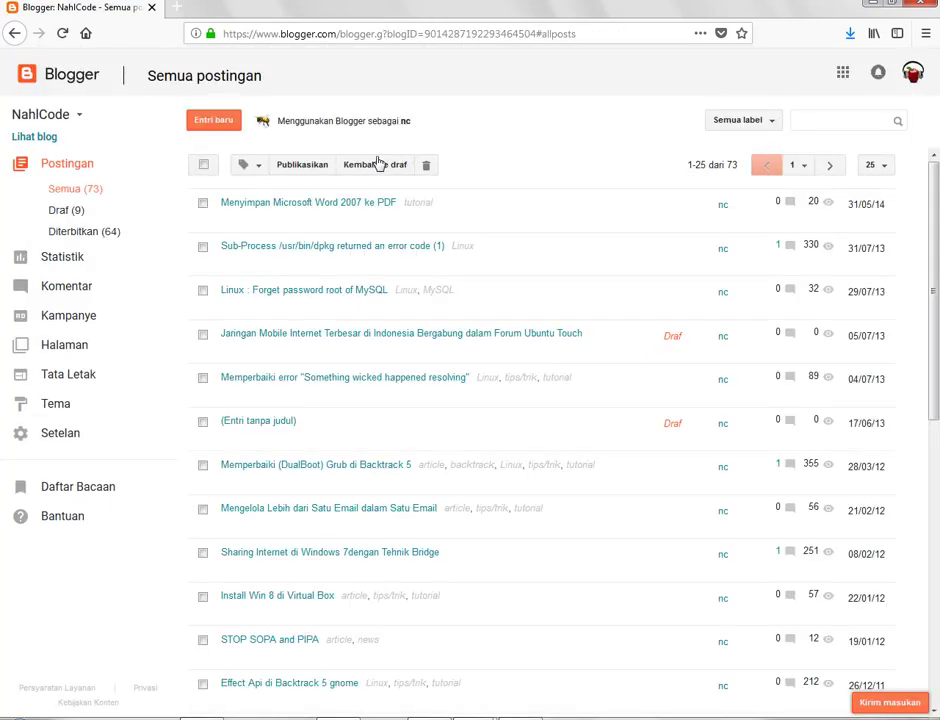
# Step: Under Setelan > Izin, invite the second account's Gmail address as a NahlCode author
pyautogui.click(72, 442)
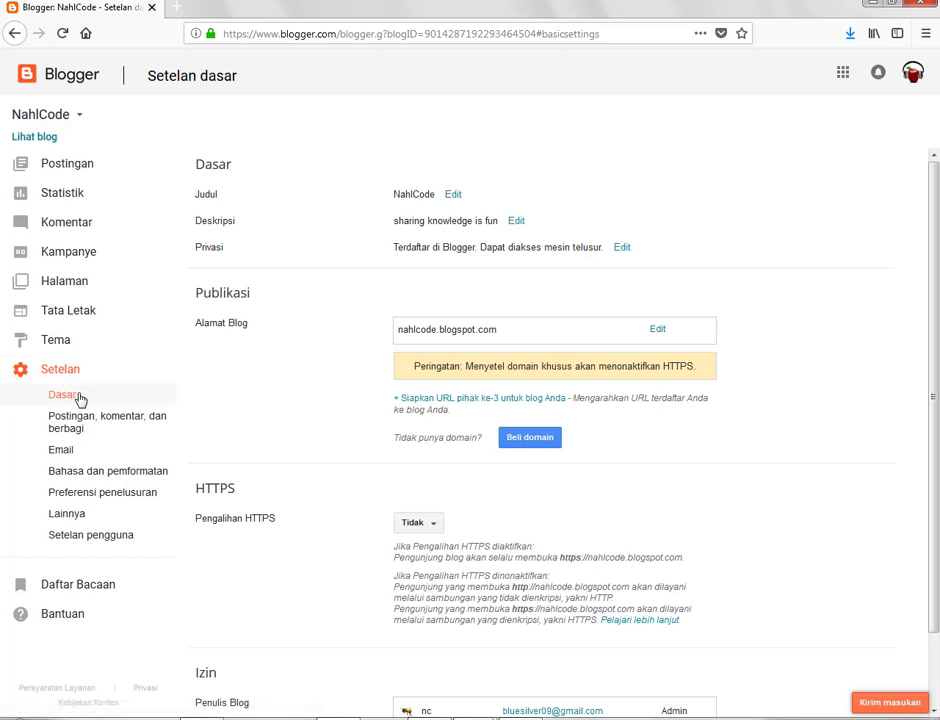
pyautogui.scroll(-2, 330, 395)
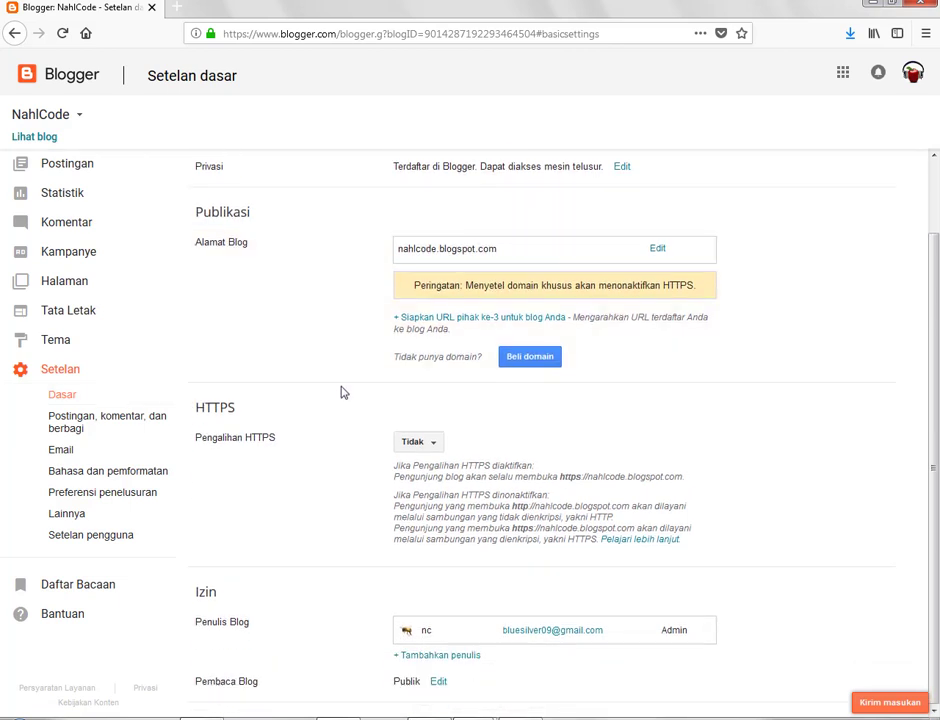
pyautogui.click(447, 656)
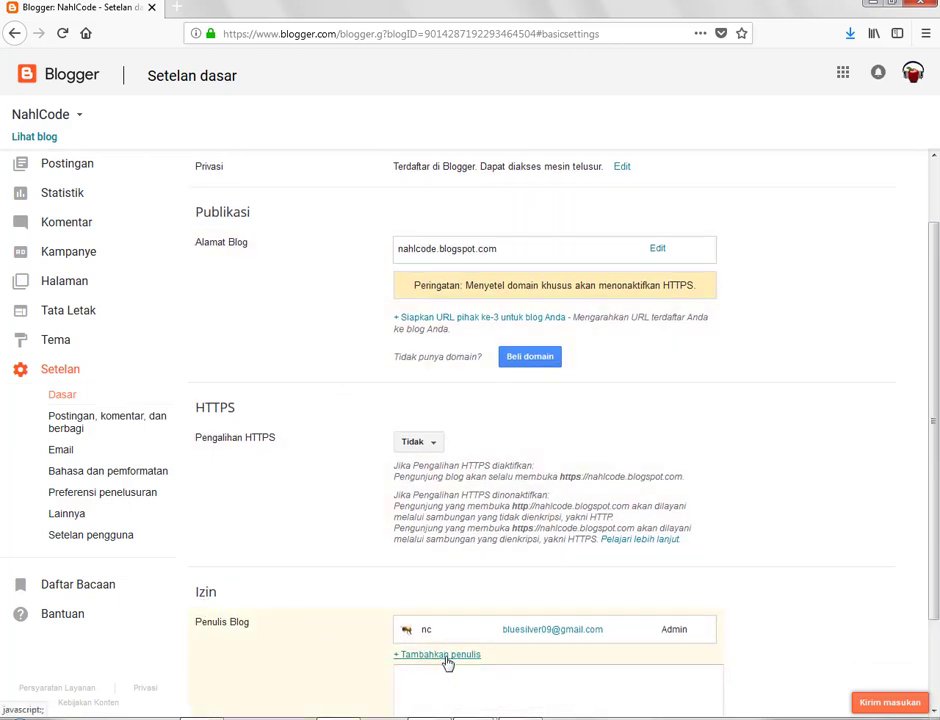
pyautogui.scroll(-3, 640, 602)
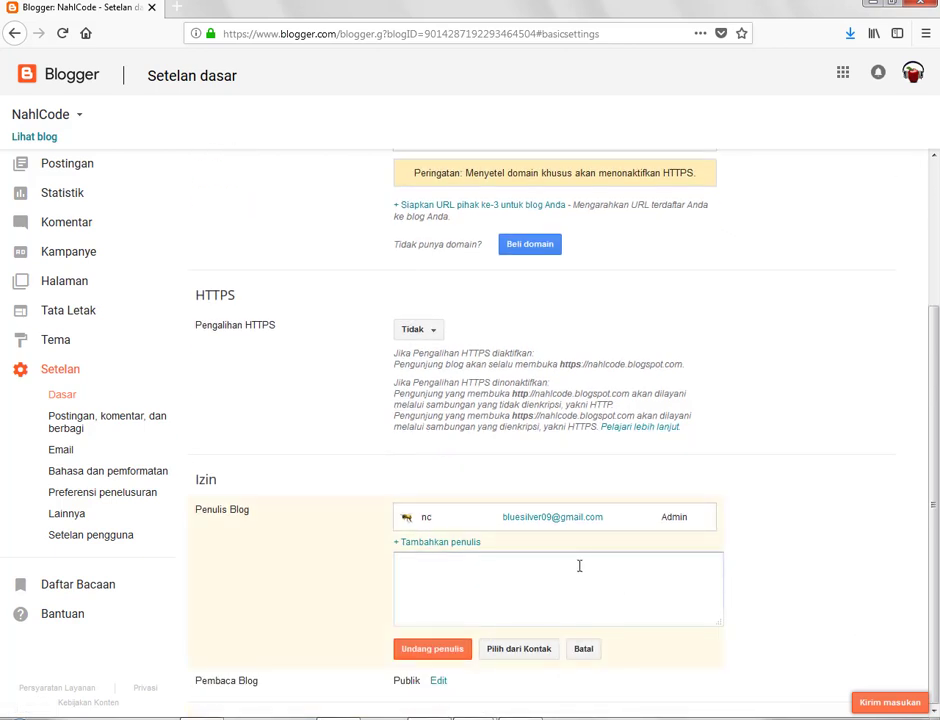
pyautogui.click(579, 566)
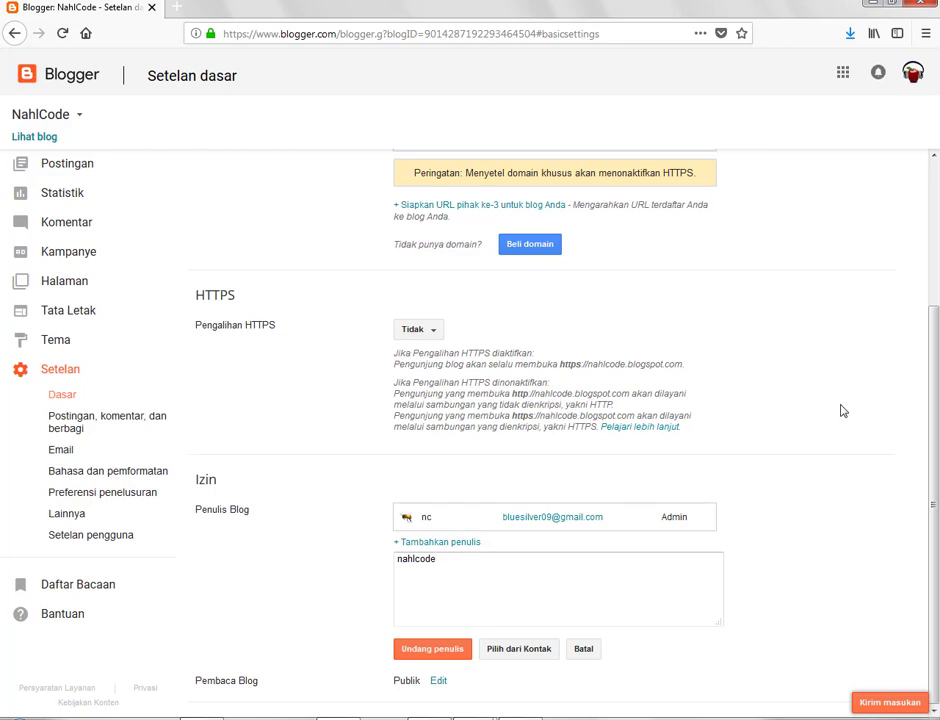
pyautogui.click(463, 649)
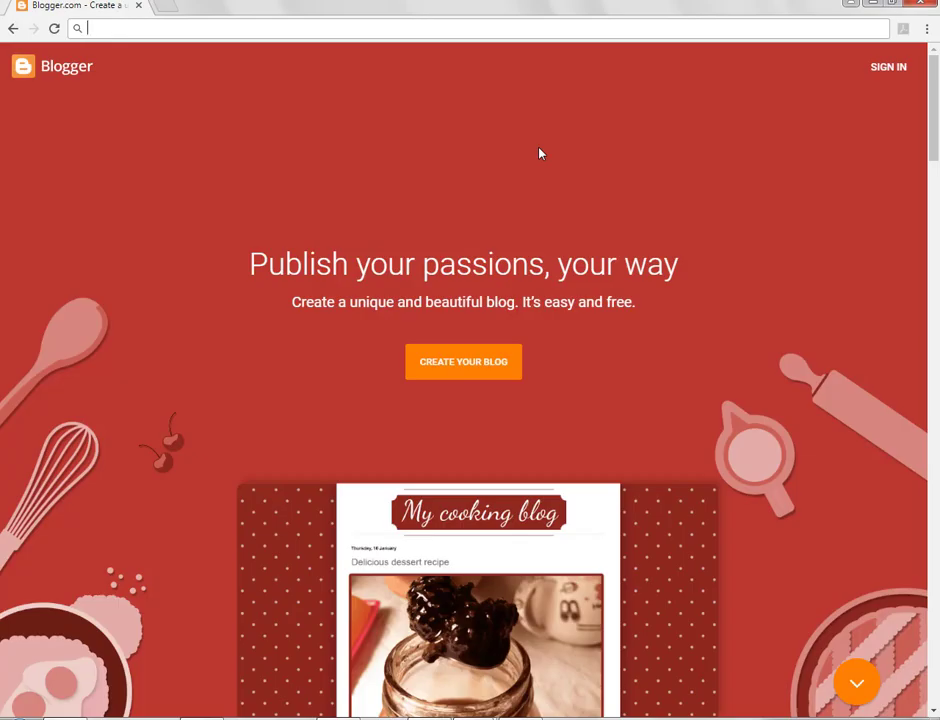
# Step: Go to gmail.com and sign in with the second account's name and password
pyautogui.write('gmail.com')
pyautogui.press('Return')
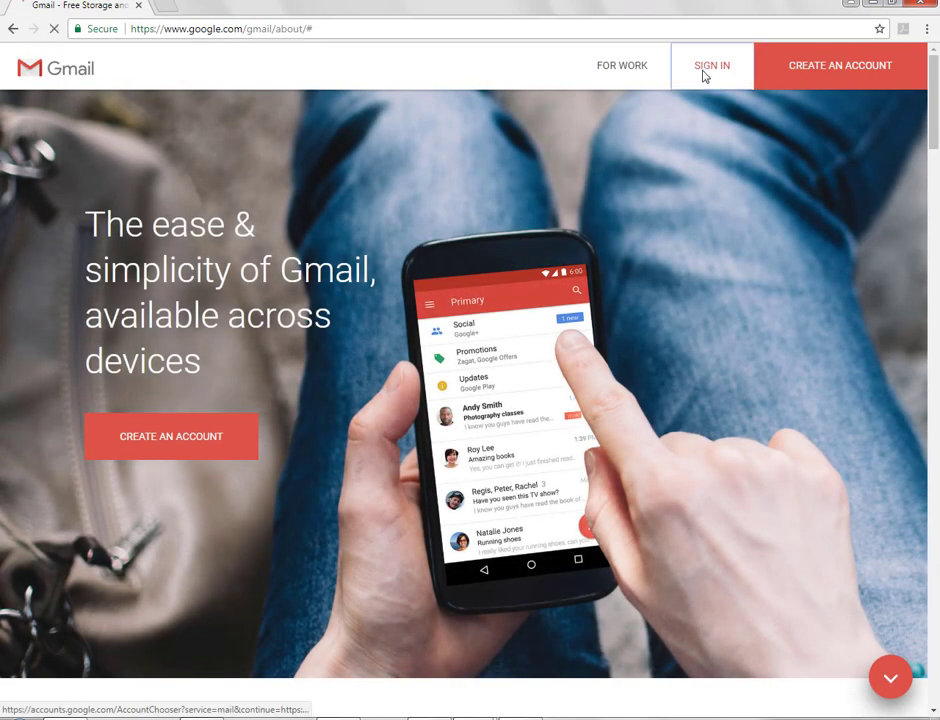
pyautogui.click(707, 68)
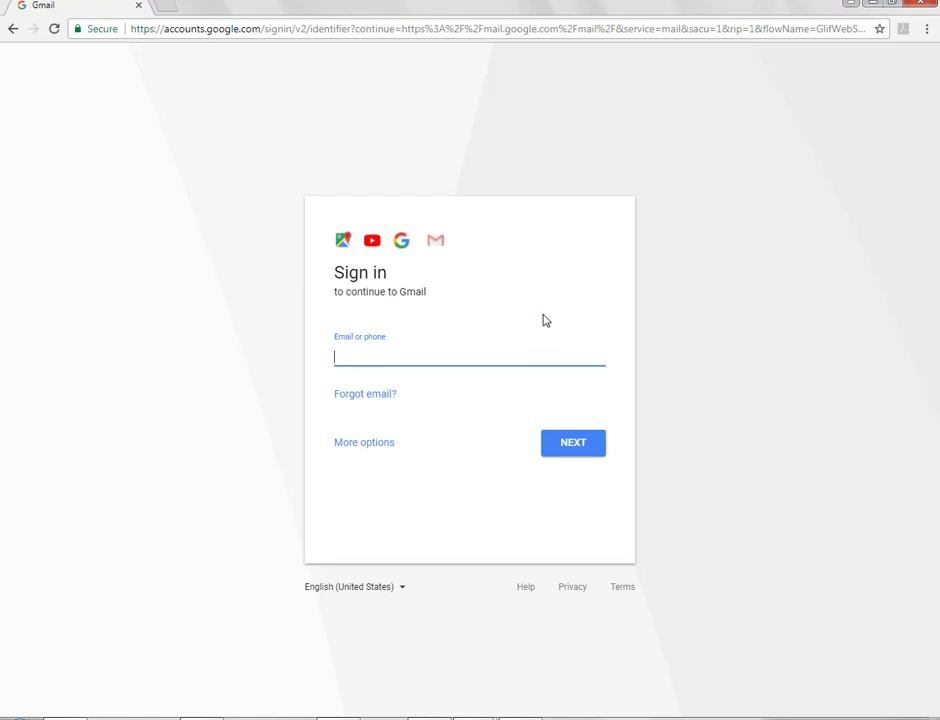
pyautogui.press('Return')
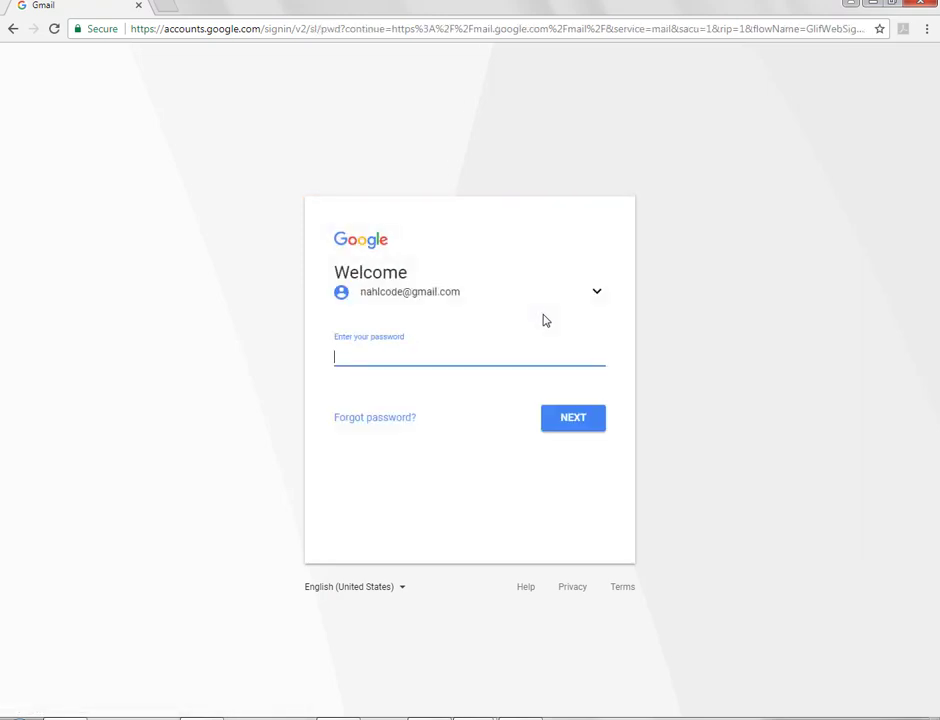
pyautogui.write('*')
pyautogui.press('Return')
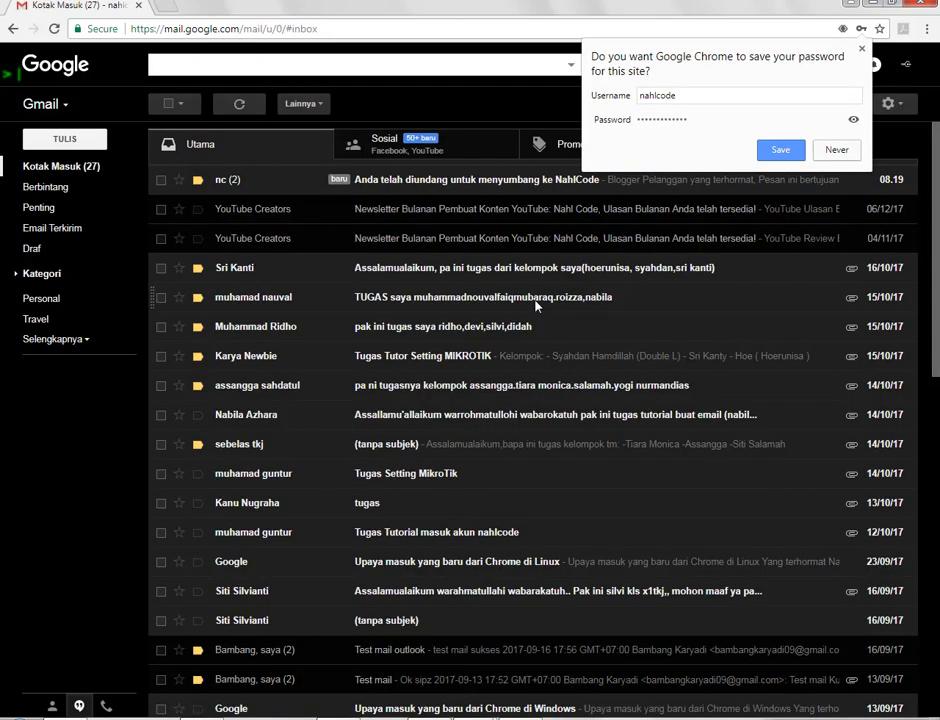
# Step: Decline saving the password, then open and expand the 'Anda telah diundang untuk menyumbang ke NahlCode' email
pyautogui.click(834, 149)
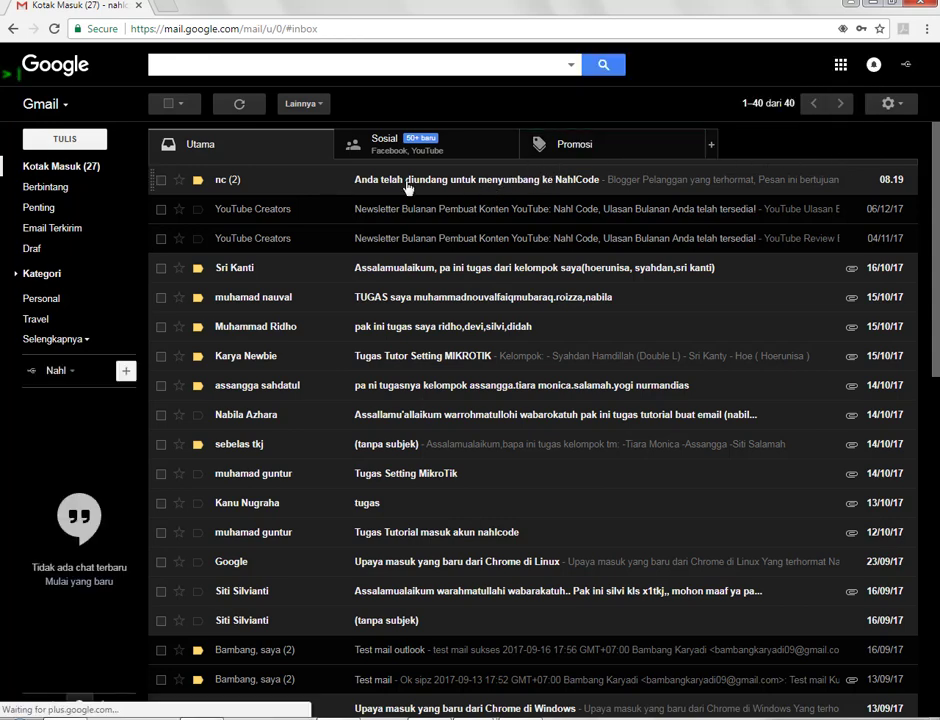
pyautogui.click(465, 184)
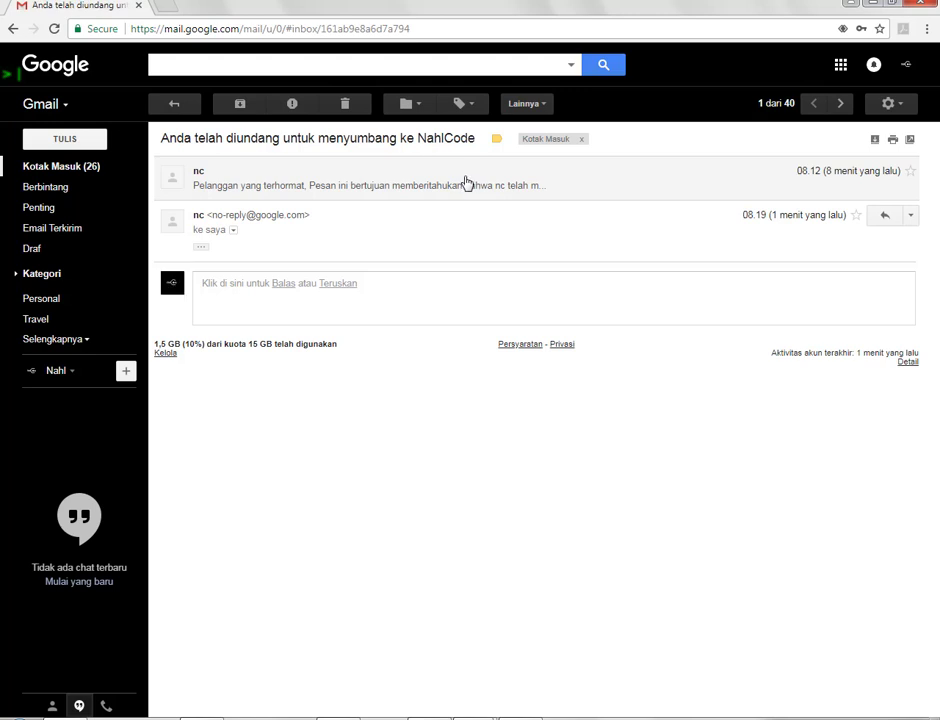
pyautogui.click(201, 246)
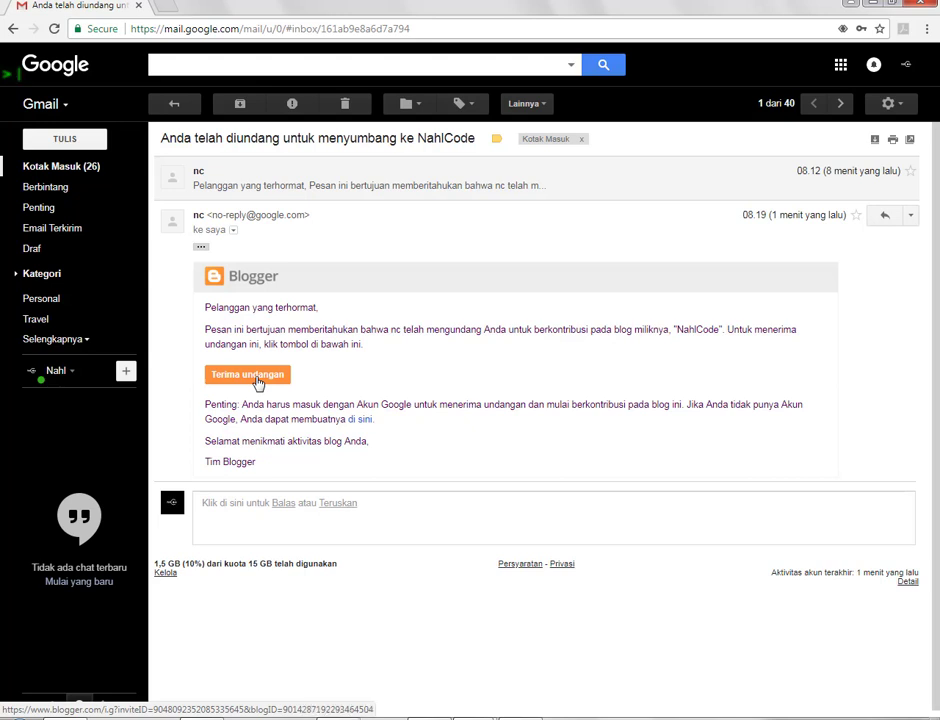
# Step: Accept the NahlCode invitation from the email and view the blog's 73-post list as the new author
pyautogui.click(258, 378)
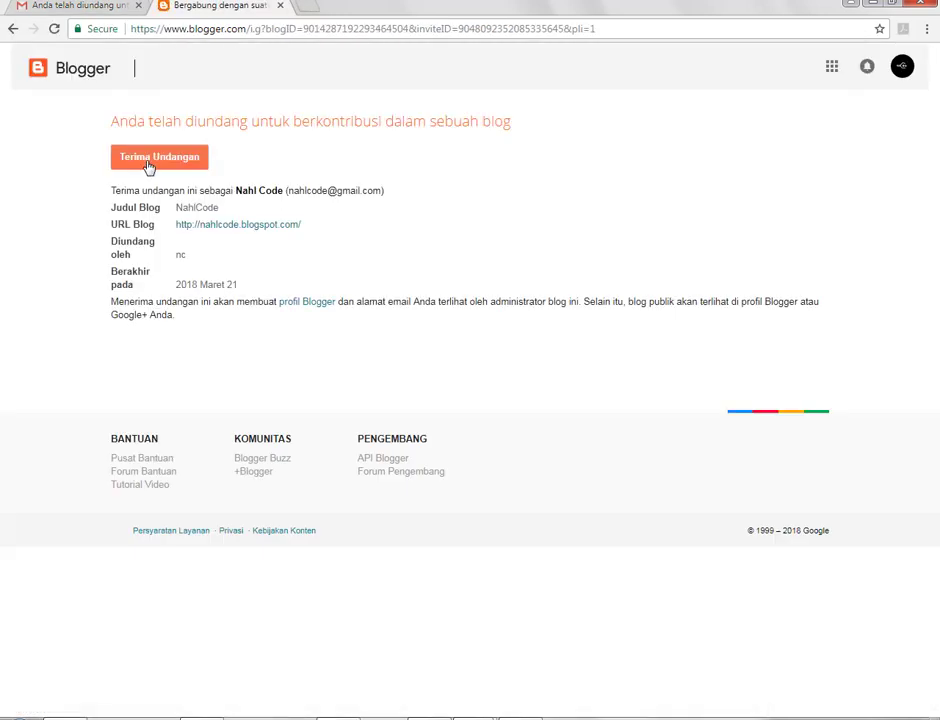
pyautogui.click(156, 169)
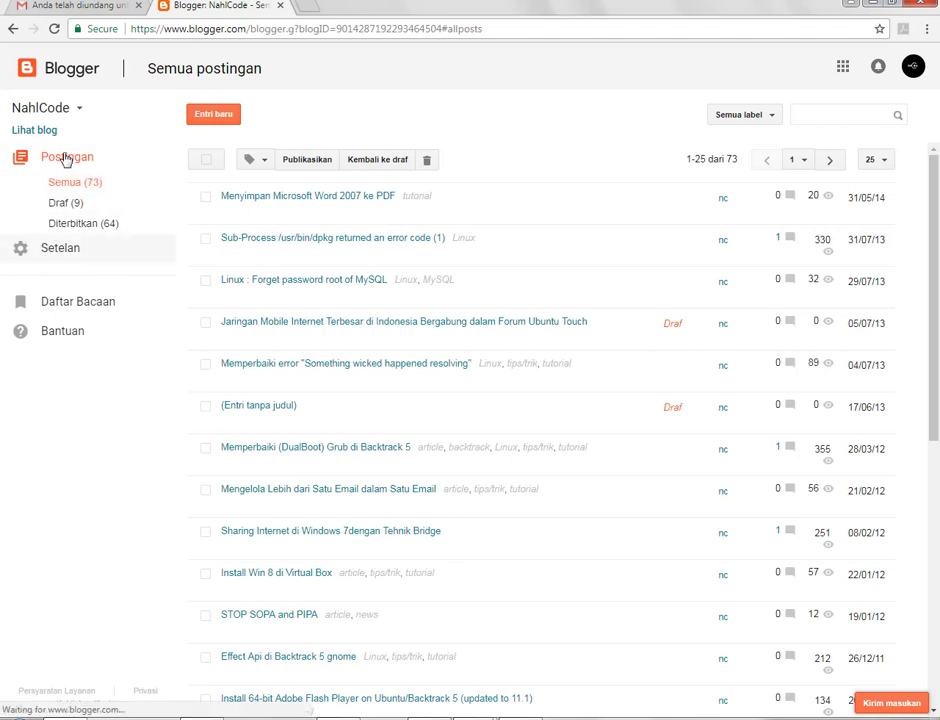
pyautogui.click(52, 252)
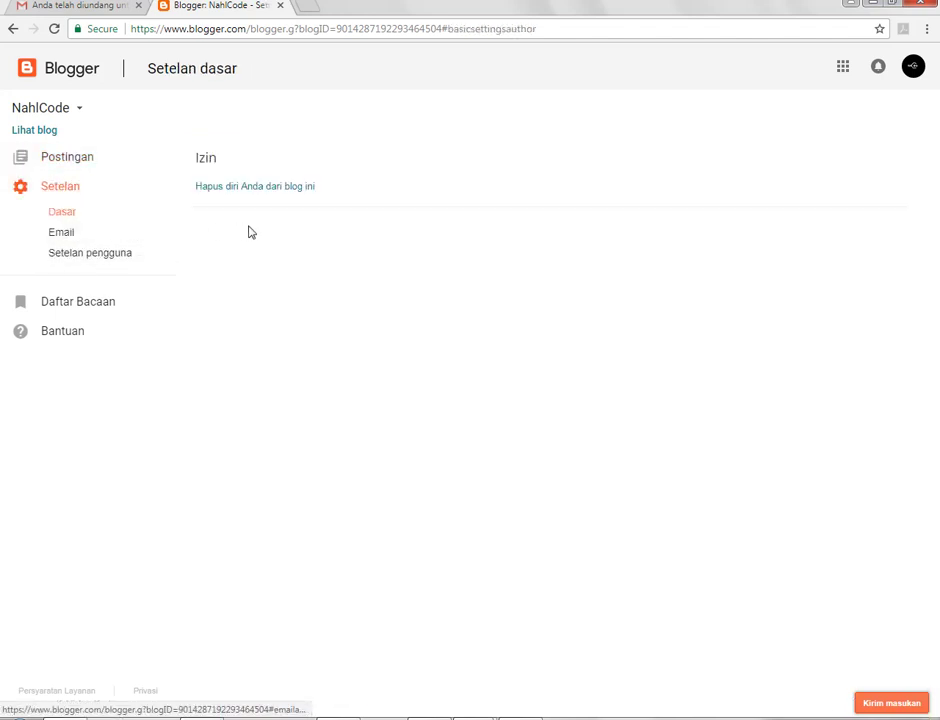
pyautogui.click(85, 158)
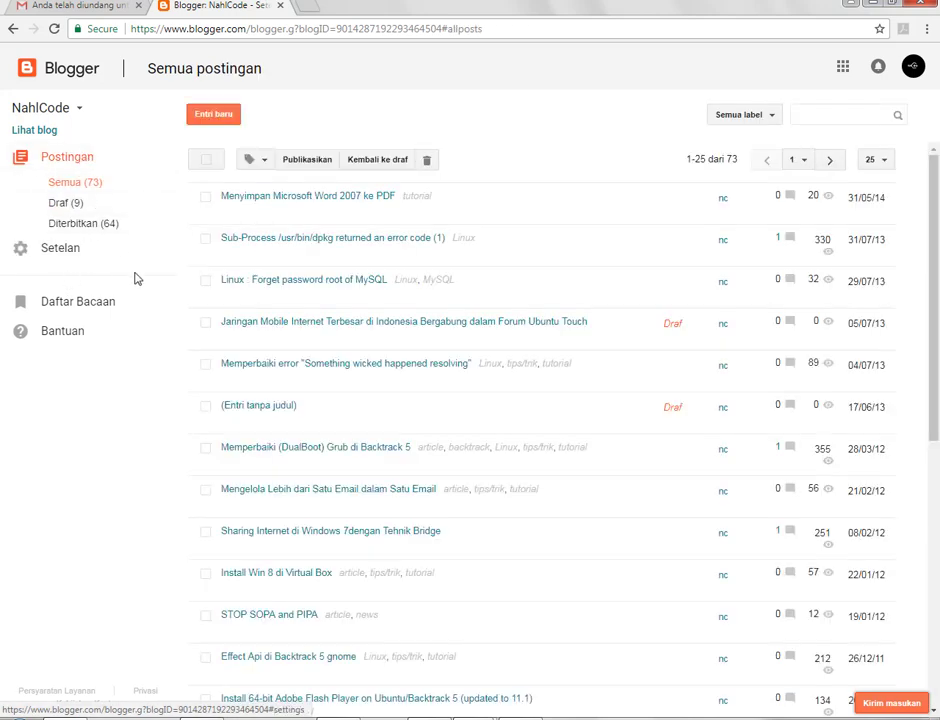
# Step: In the original admin's Setelan > Dasar, change the new author's role from Pengarang to Admin
pyautogui.click(873, 5)
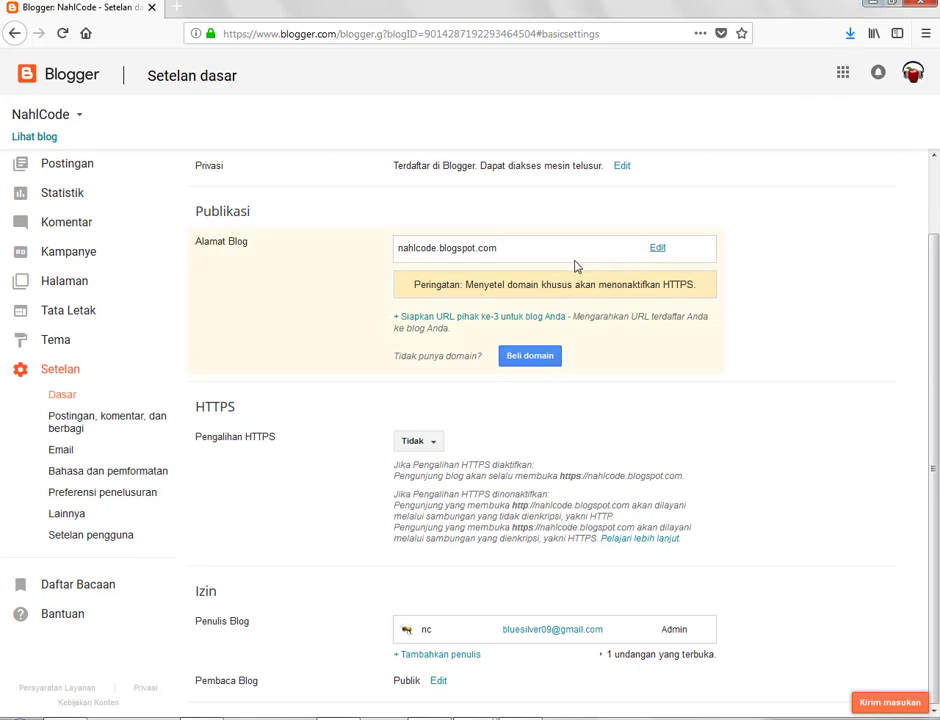
pyautogui.click(150, 312)
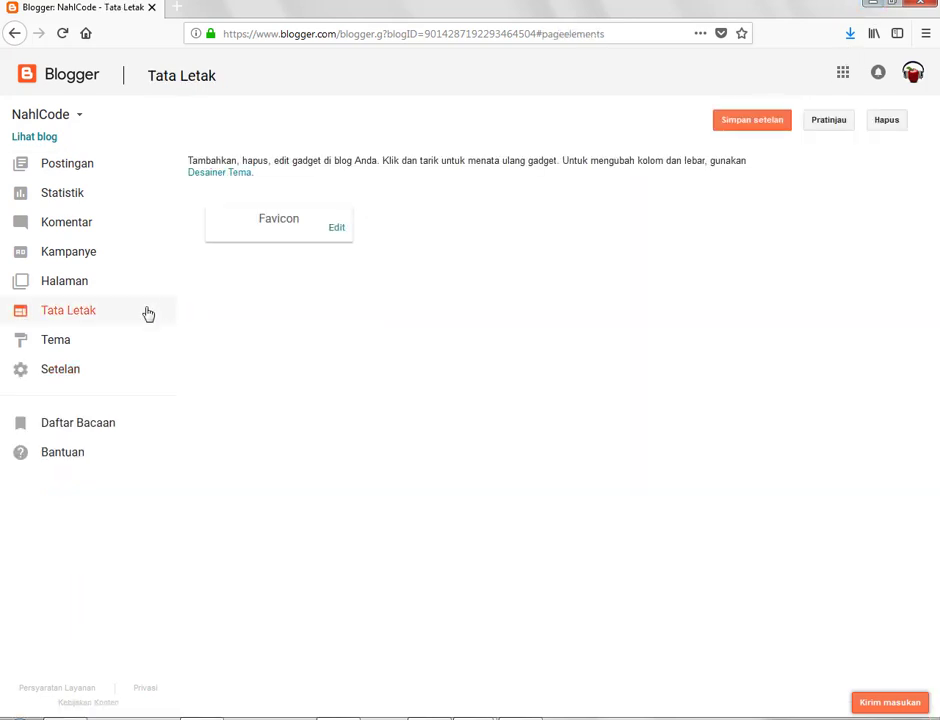
pyautogui.click(44, 369)
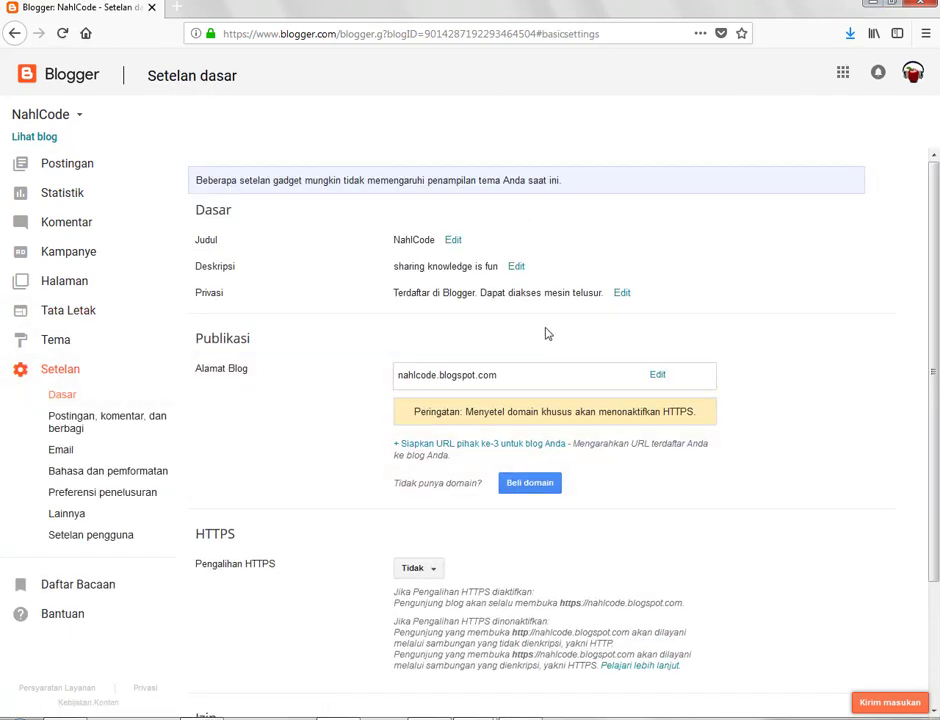
pyautogui.scroll(-2, 655, 335)
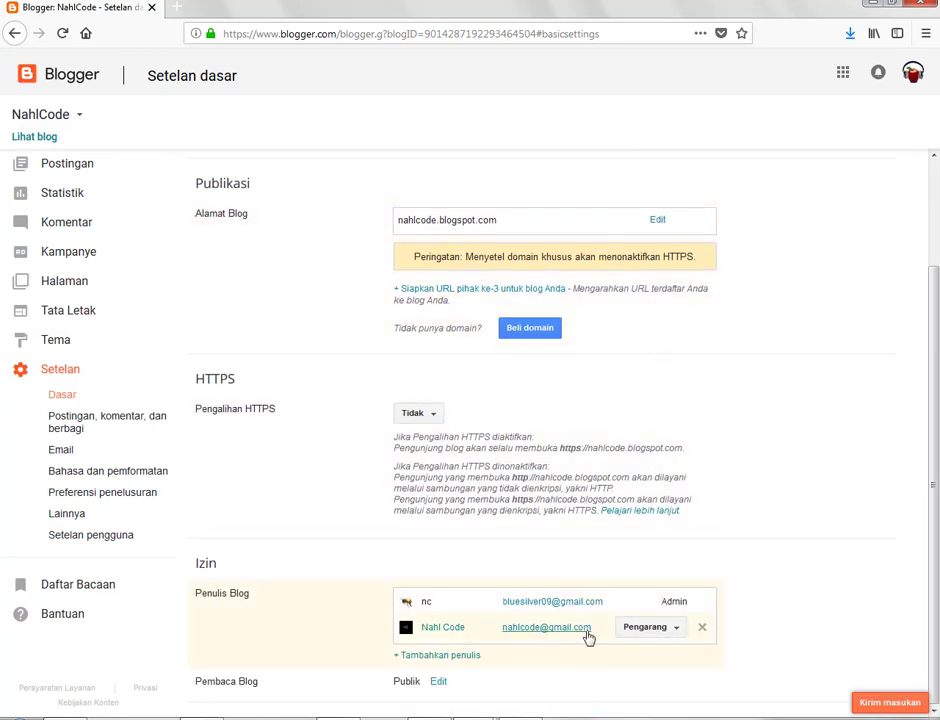
pyautogui.click(675, 630)
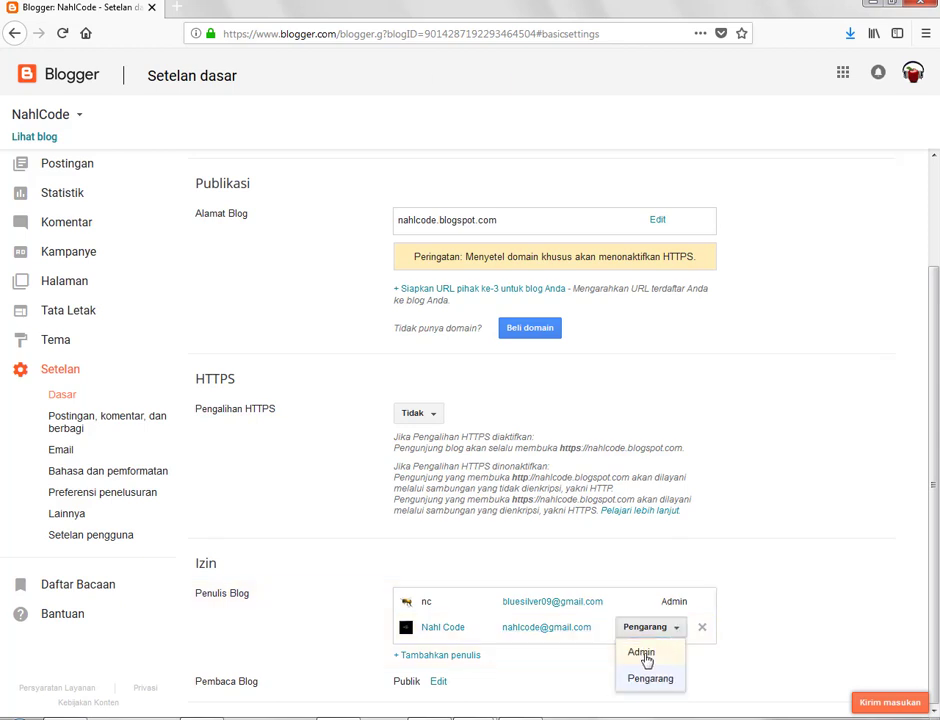
pyautogui.click(642, 653)
pyautogui.scroll(1, 646, 661)
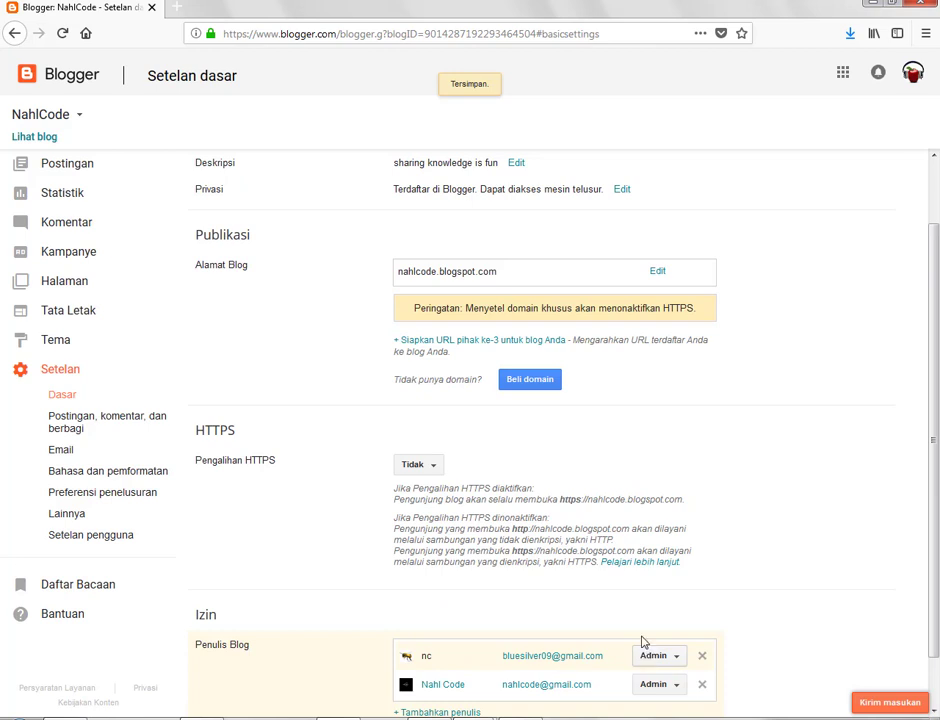
pyautogui.scroll(-1, 663, 437)
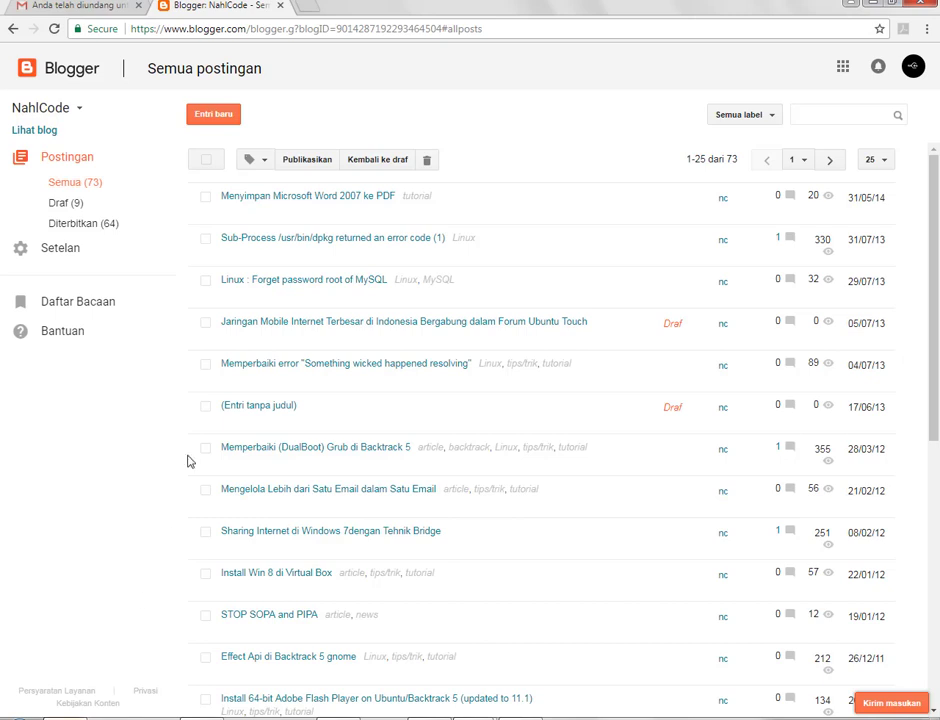
# Step: In Setelan > Dasar, delete the original admin from the Penulis Blog list
pyautogui.click(92, 224)
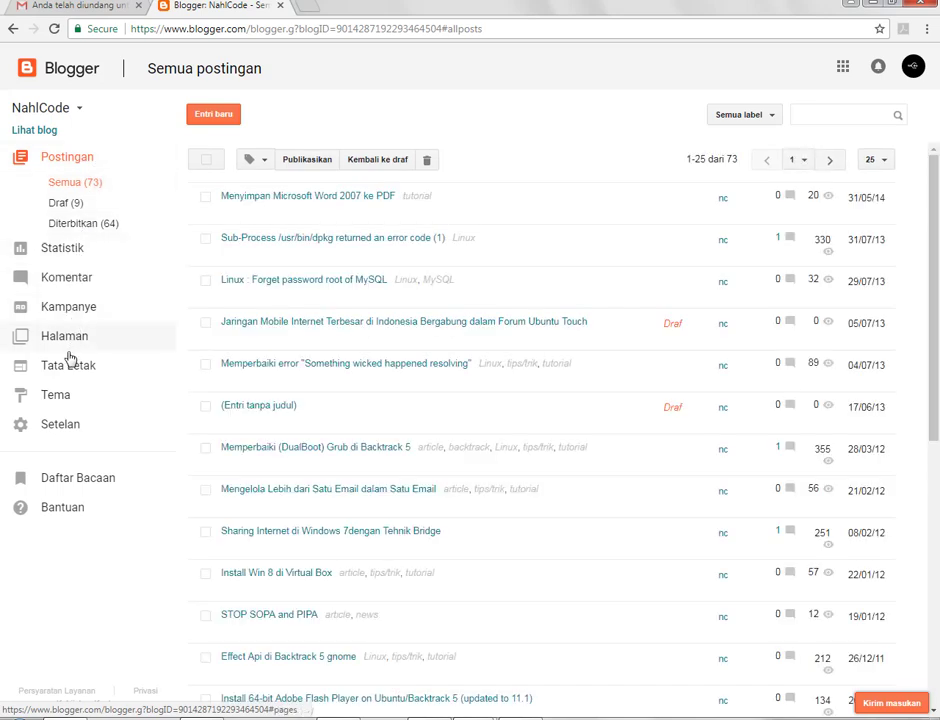
pyautogui.click(65, 426)
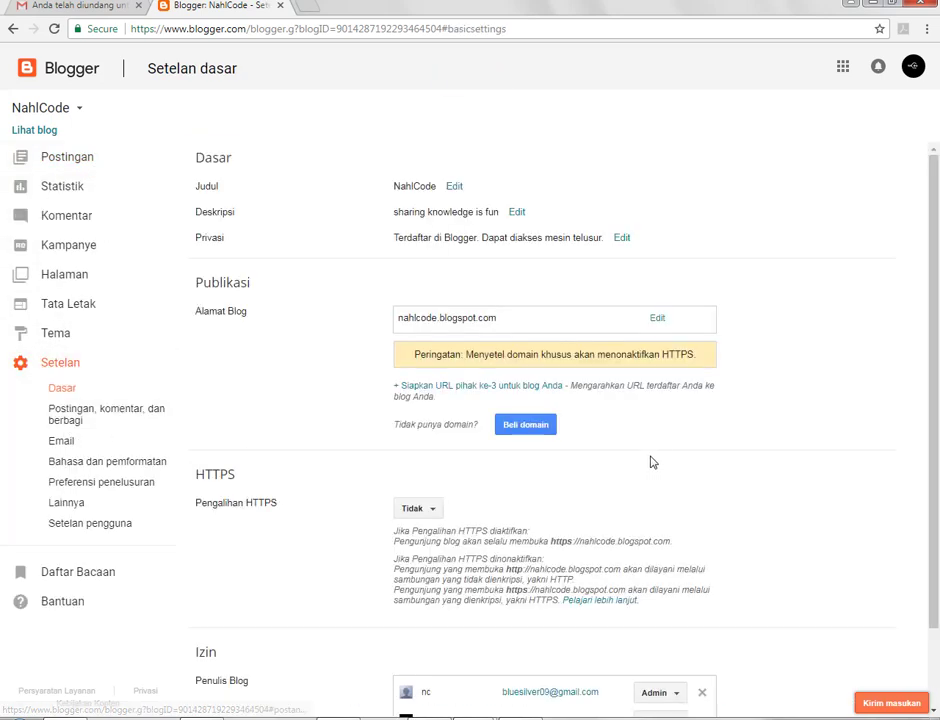
pyautogui.scroll(-2, 641, 444)
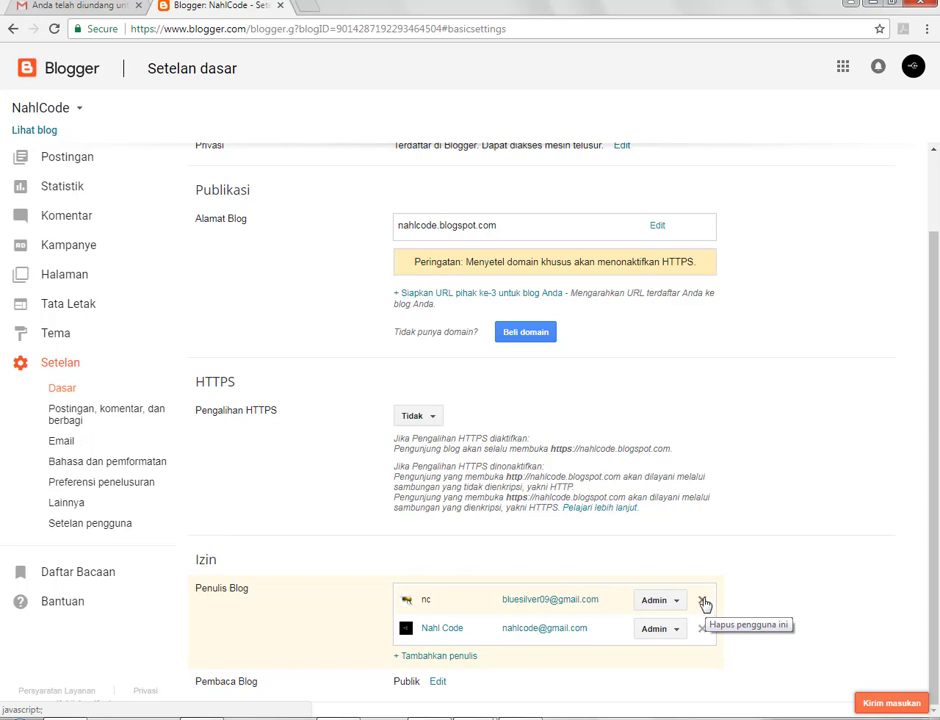
pyautogui.click(703, 601)
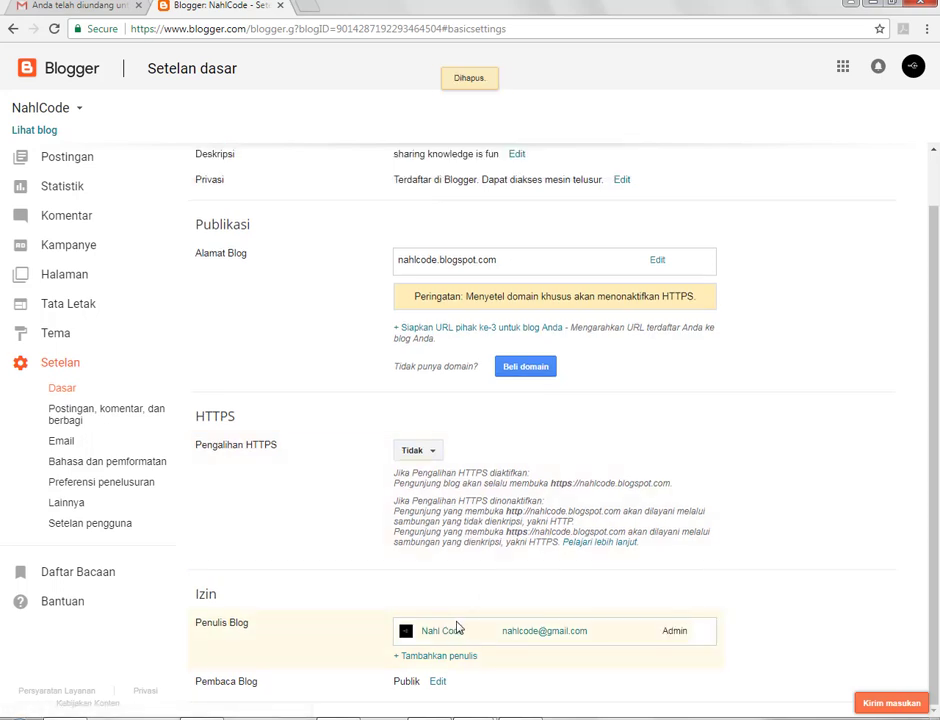
pyautogui.scroll(1, 305, 428)
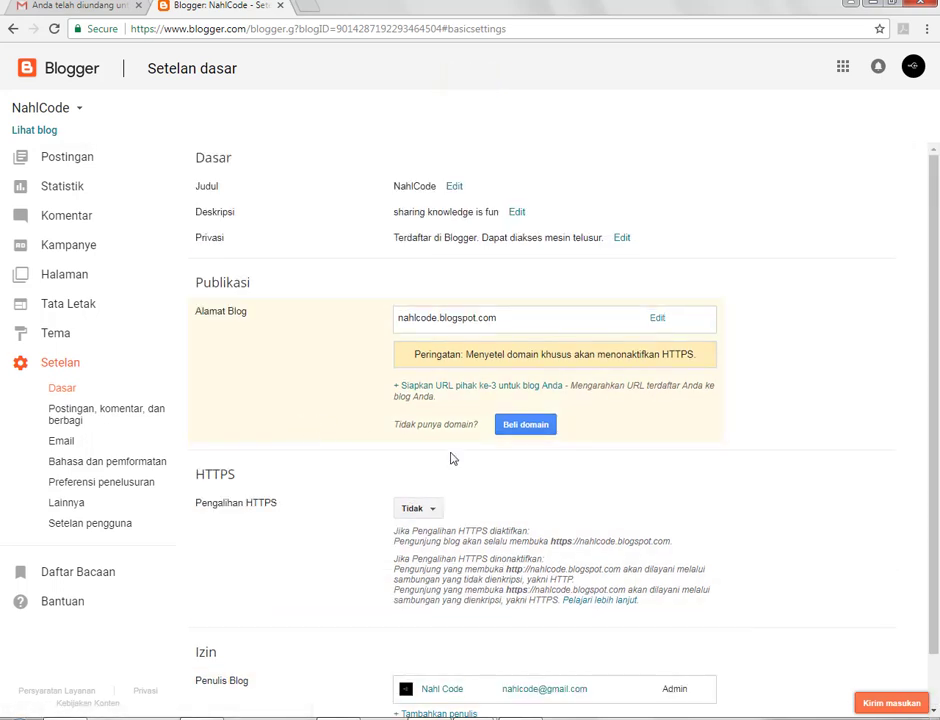
pyautogui.scroll(-1, 450, 458)
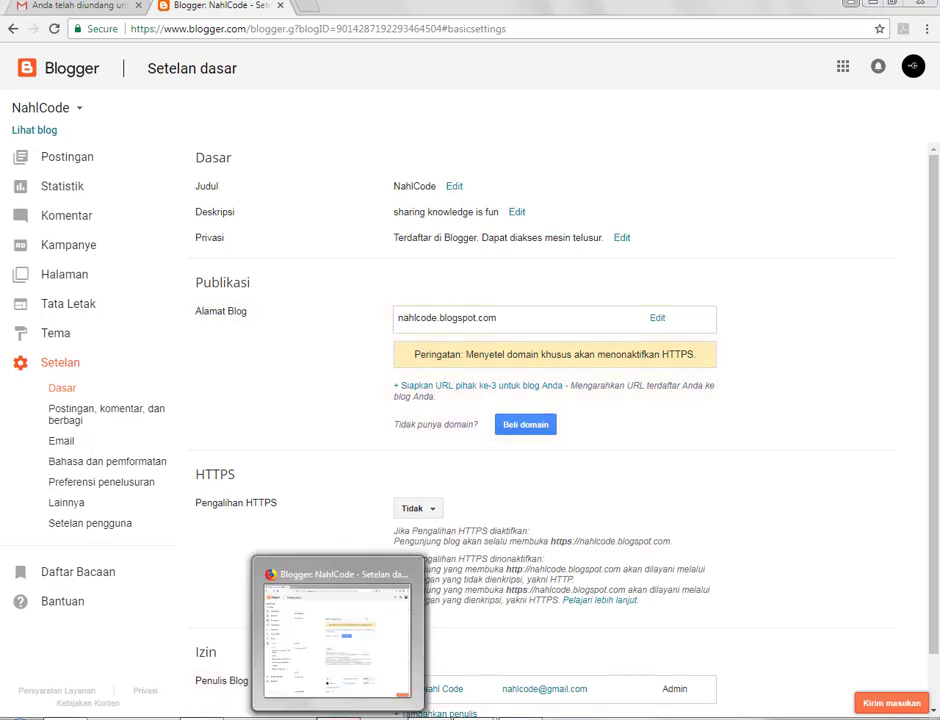
pyautogui.click(370, 635)
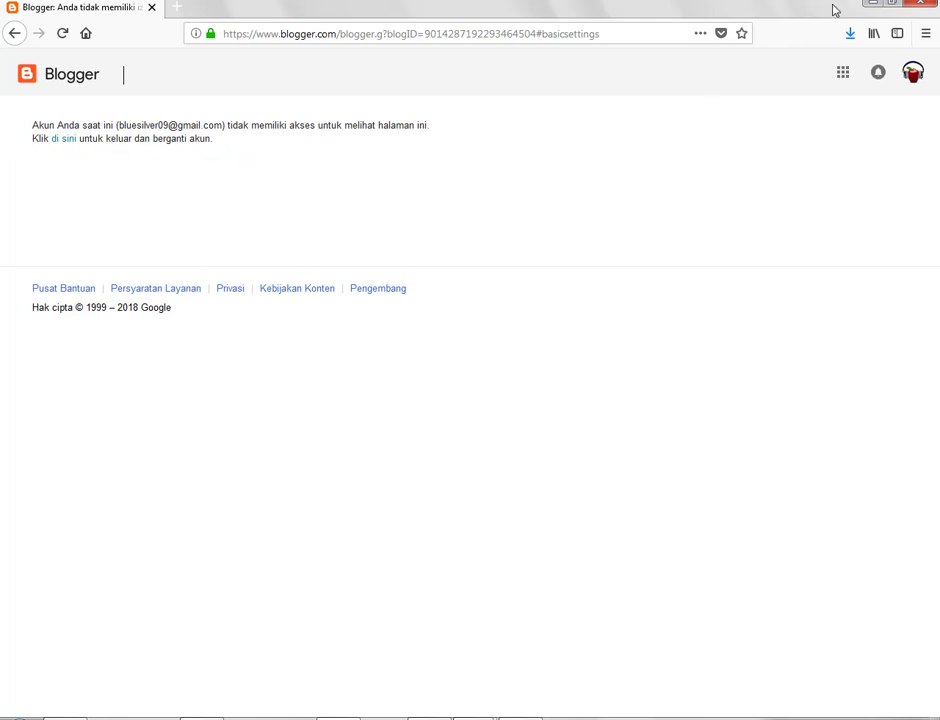
pyautogui.click(870, 6)
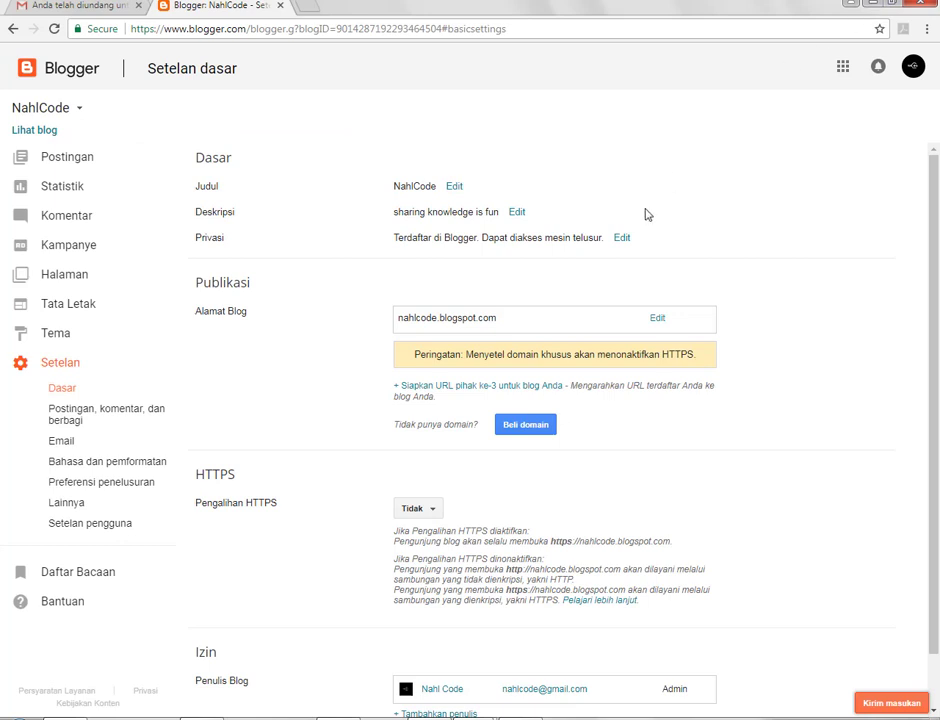
pyautogui.scroll(-1, 601, 507)
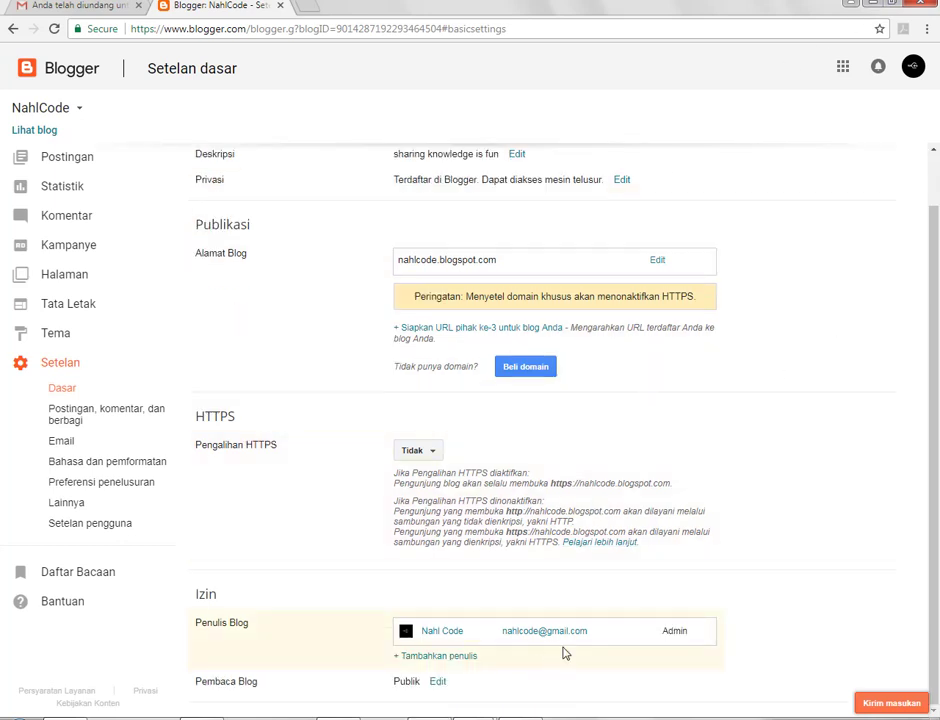
pyautogui.scroll(1, 686, 575)
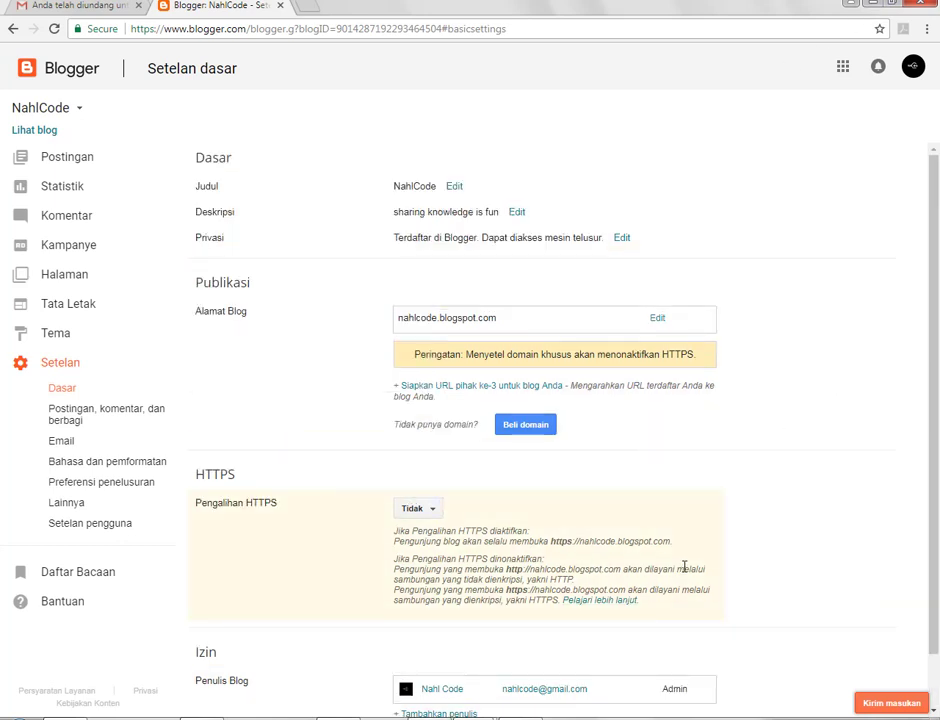